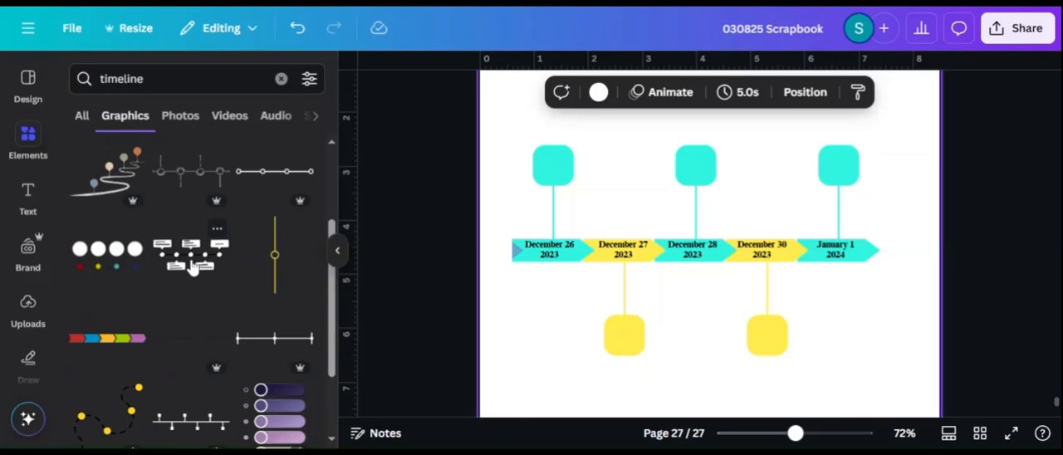
# Add the outlined speech-bubble timeline graphic and the four-card hanging timeline graphic to page 27 from the timeline graphics
pyautogui.click(191, 265)
pyautogui.scroll(-3, 328, 249)
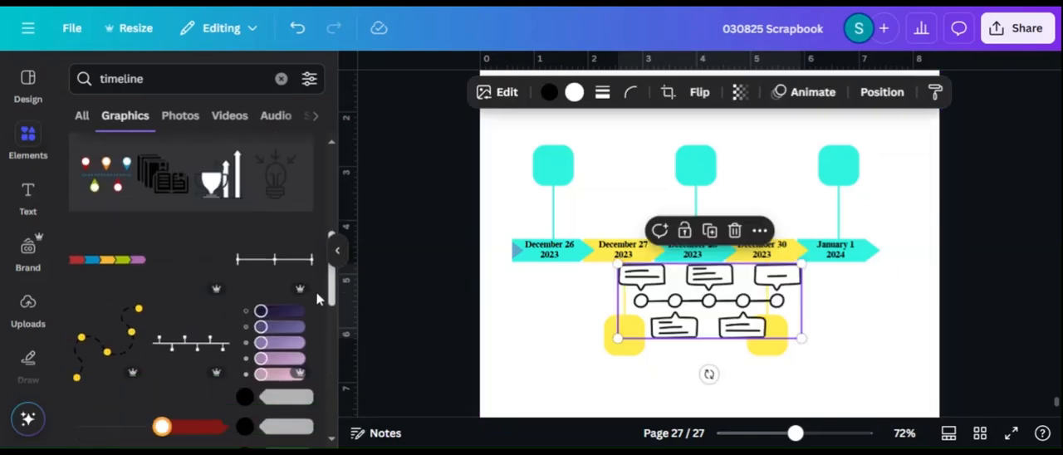
pyautogui.scroll(-1, 326, 305)
pyautogui.moveTo(331, 291); pyautogui.dragTo(335, 368)
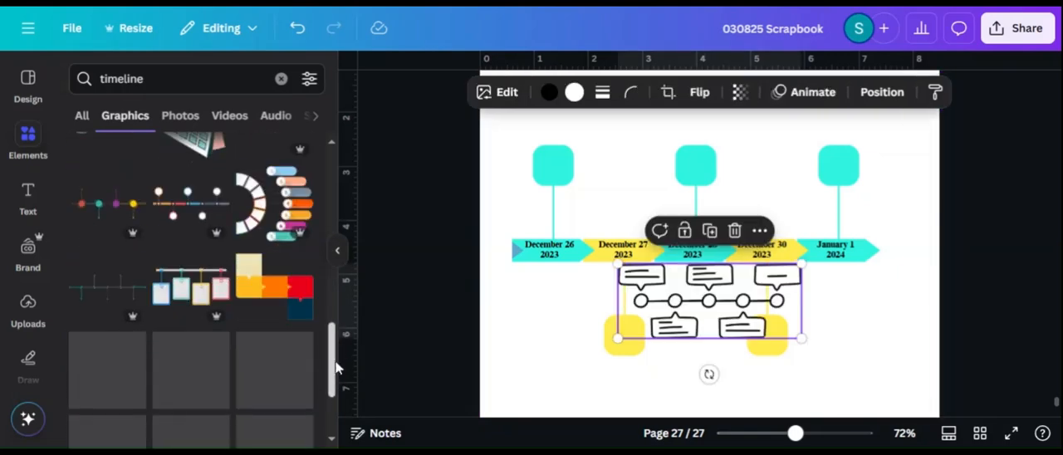
pyautogui.scroll(-1, 332, 363)
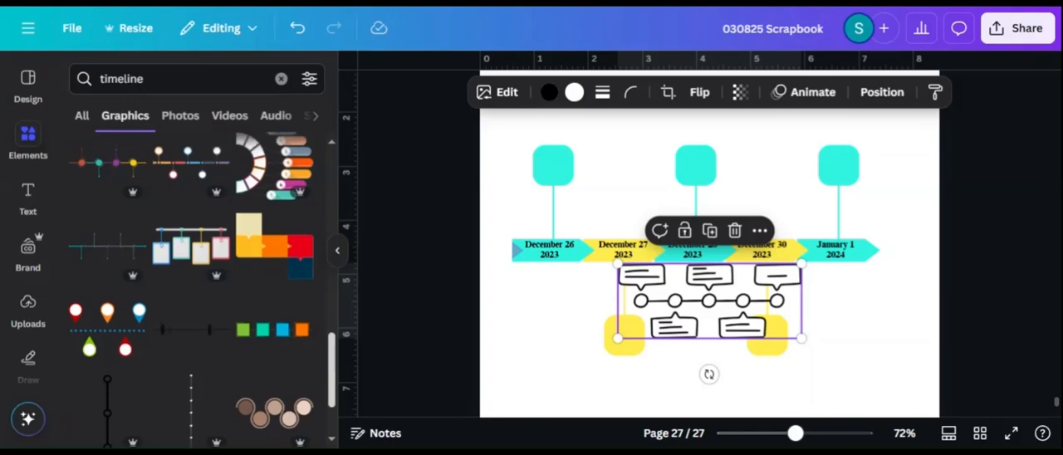
pyautogui.moveTo(331, 363); pyautogui.dragTo(329, 344)
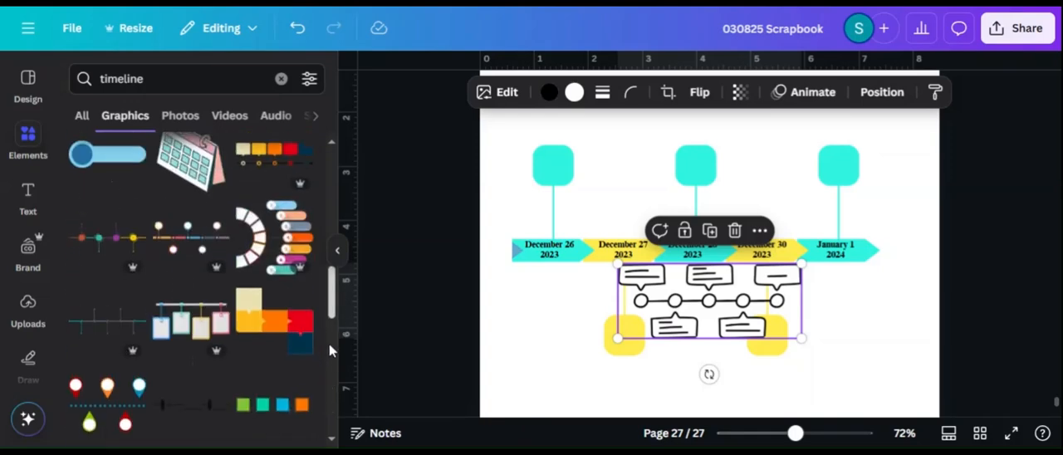
pyautogui.click(191, 314)
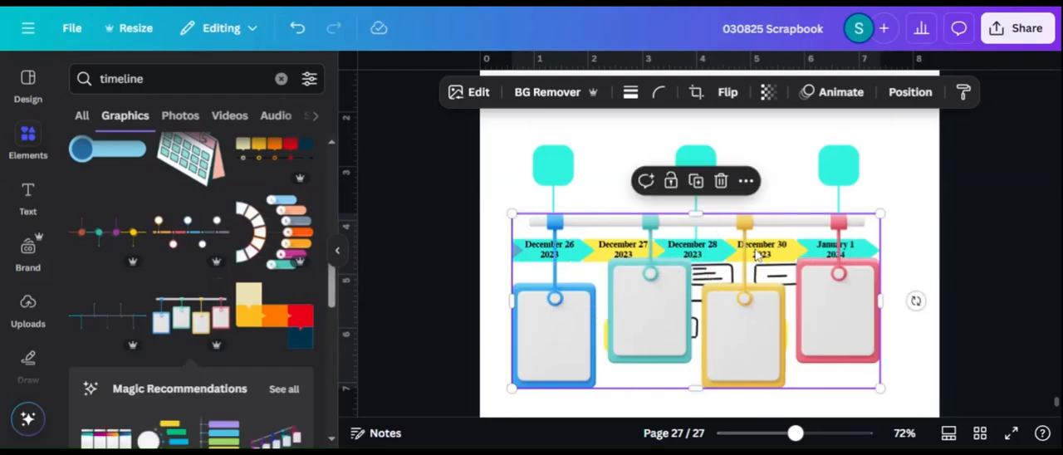
# Move the hanging-cards graphic up and delete the outlined speech-bubble graphic from the page
pyautogui.moveTo(757, 256); pyautogui.dragTo(739, 187)
pyautogui.click(703, 335)
pyautogui.press('Delete')
# Shrink the hanging-cards graphic to about two-thirds of its size and place it over the dated arrow timeline
pyautogui.click(677, 275)
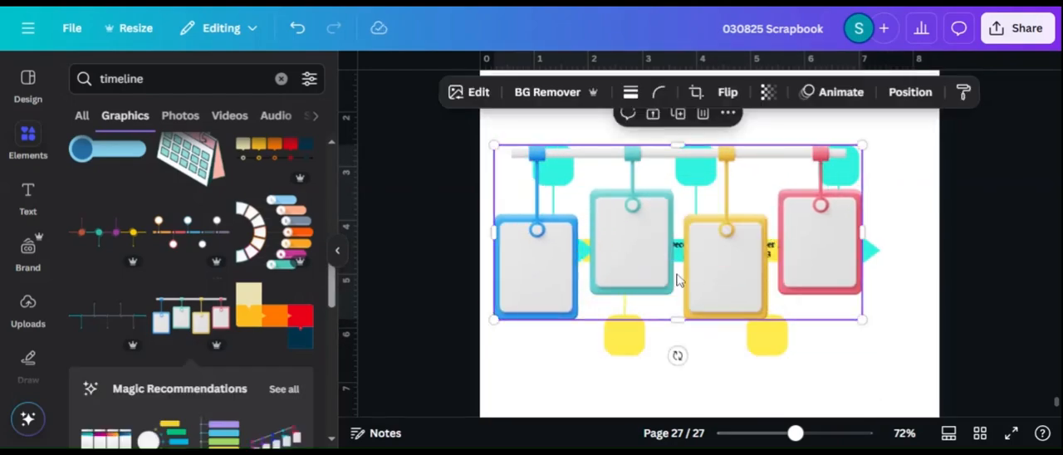
pyautogui.moveTo(862, 319); pyautogui.dragTo(746, 247)
pyautogui.moveTo(683, 193); pyautogui.dragTo(729, 294)
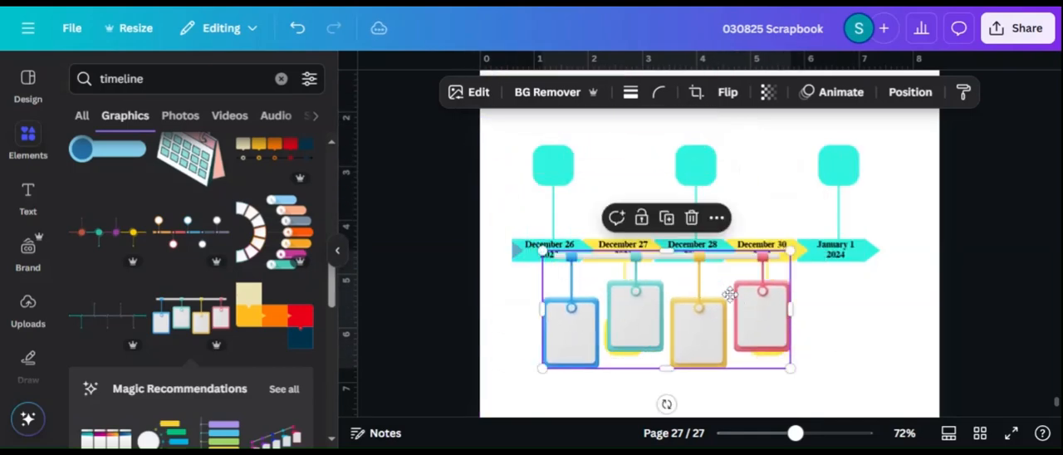
pyautogui.click(716, 219)
pyautogui.press('Escape')
pyautogui.moveTo(712, 336); pyautogui.dragTo(701, 299)
# Crop the hanging-cards graphic so that only the teal and yellow middle cards remain
pyautogui.click(696, 92)
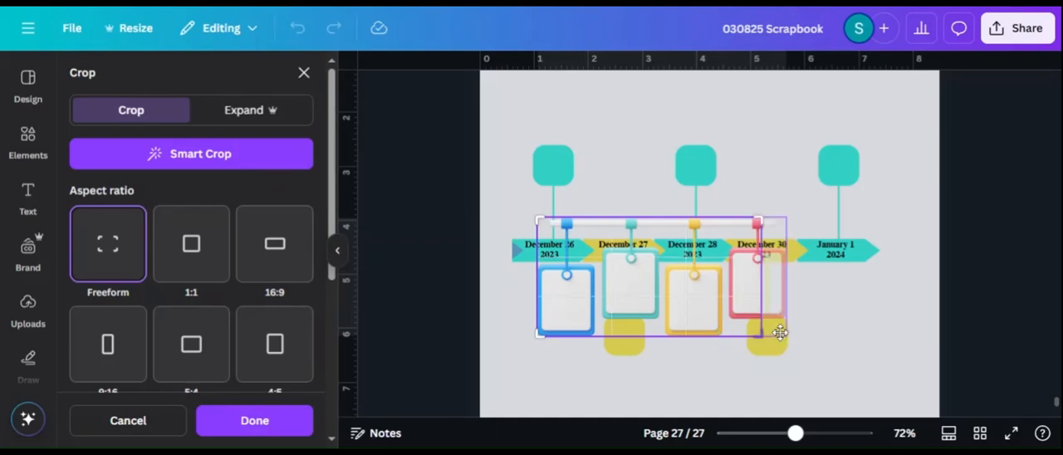
pyautogui.moveTo(785, 335); pyautogui.dragTo(731, 343)
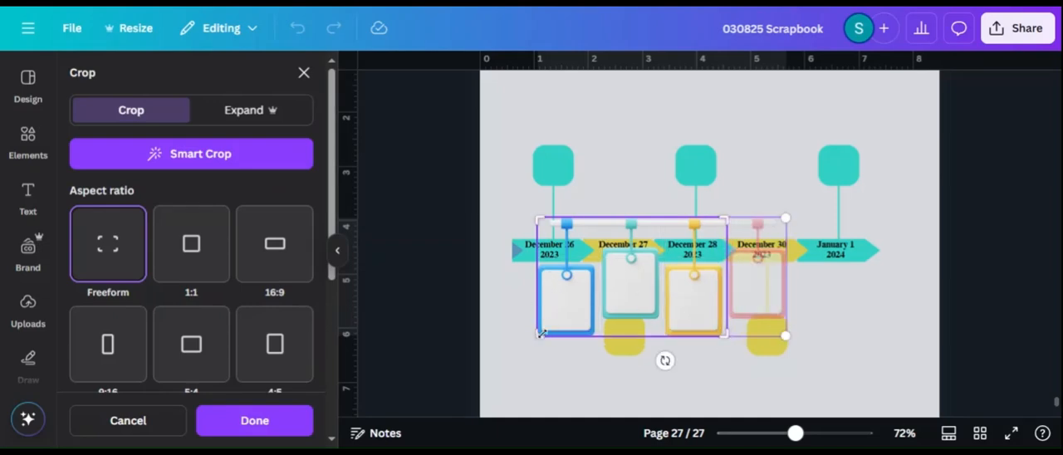
pyautogui.moveTo(542, 334); pyautogui.dragTo(597, 343)
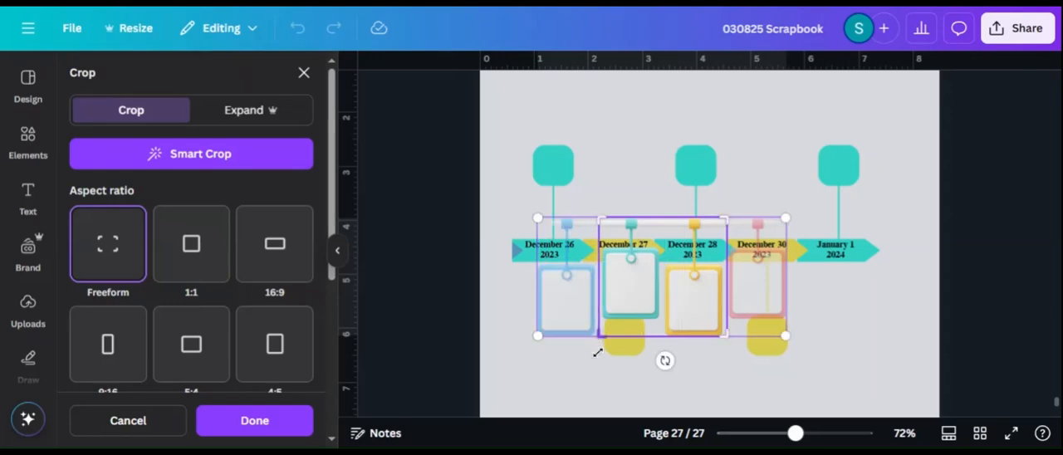
pyautogui.click(592, 383)
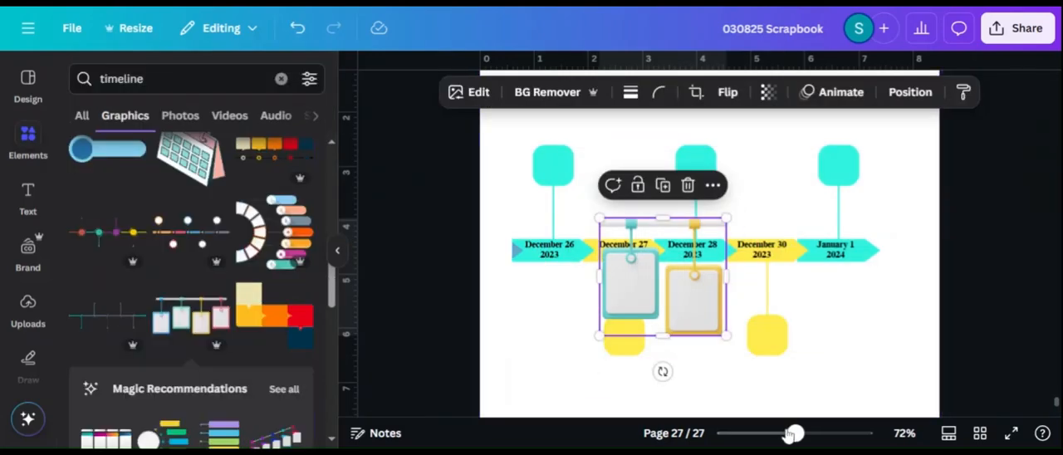
# Move the cropped card pair into the empty area below the timeline and duplicate it
pyautogui.moveTo(794, 433); pyautogui.dragTo(776, 435)
pyautogui.moveTo(677, 262); pyautogui.dragTo(640, 359)
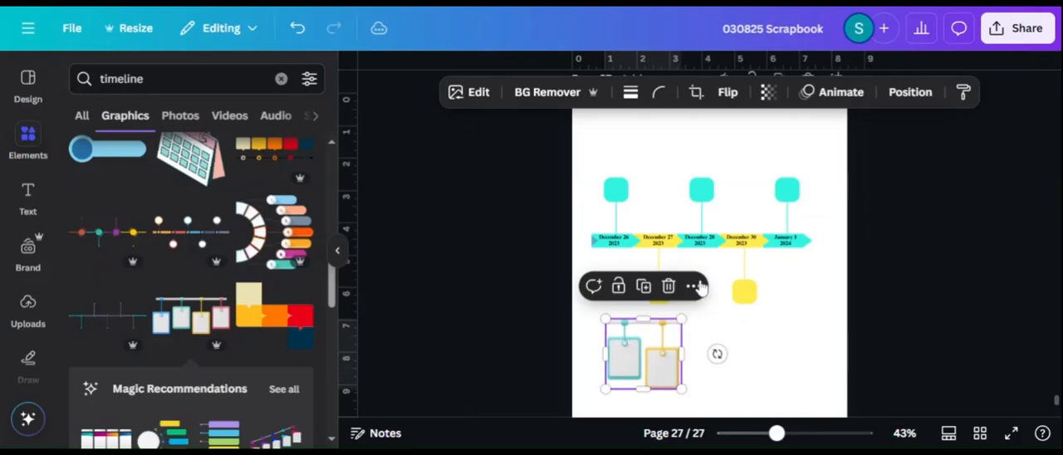
pyautogui.click(643, 286)
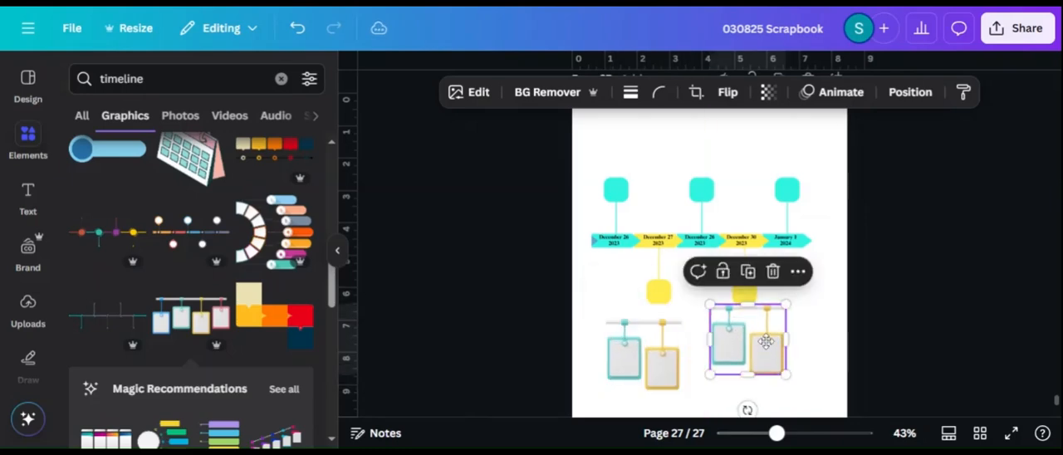
# Crop the duplicated card pair to the teal card alone, about 1.2 wide, and trim the empty space beneath it
pyautogui.moveTo(776, 433); pyautogui.dragTo(800, 432)
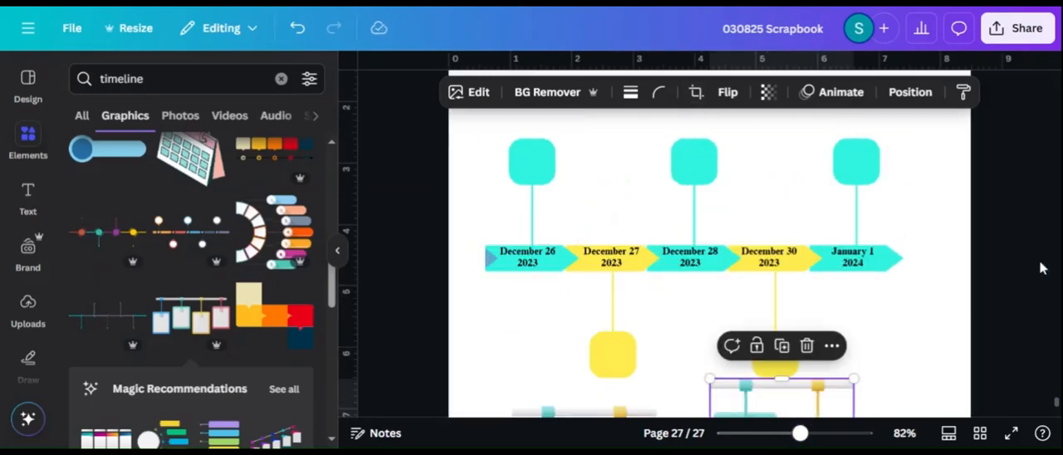
pyautogui.scroll(-5, 1021, 270)
pyautogui.click(776, 192)
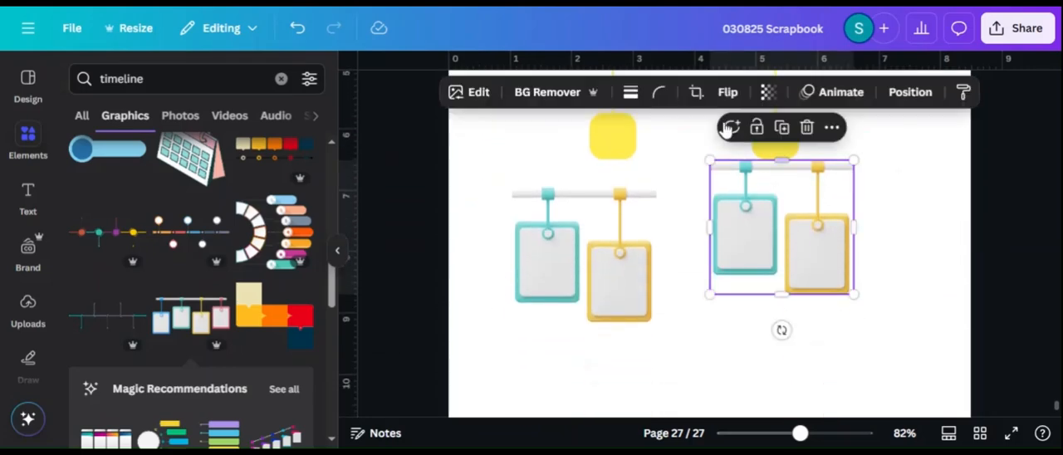
pyautogui.moveTo(854, 226); pyautogui.dragTo(781, 228)
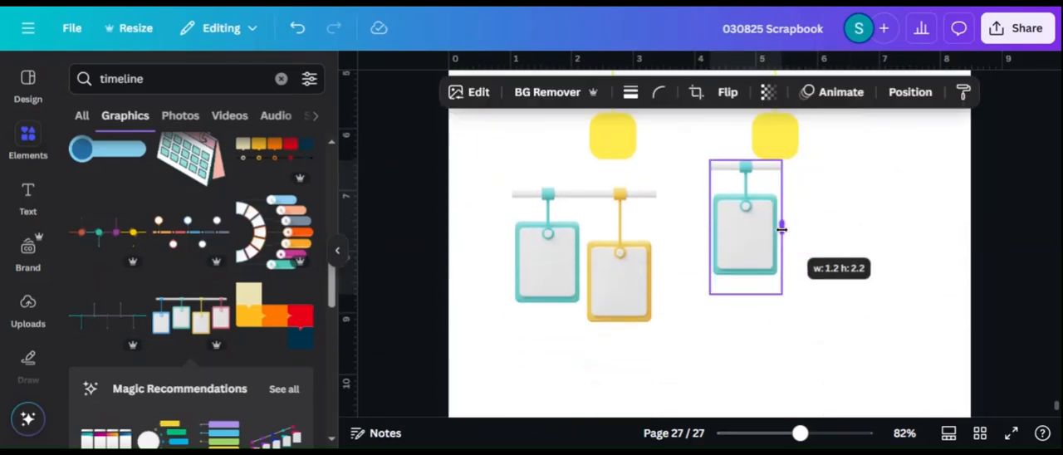
pyautogui.moveTo(745, 294); pyautogui.dragTo(745, 279)
# Crop the original card pair so that only the yellow card remains
pyautogui.click(628, 292)
pyautogui.click(696, 92)
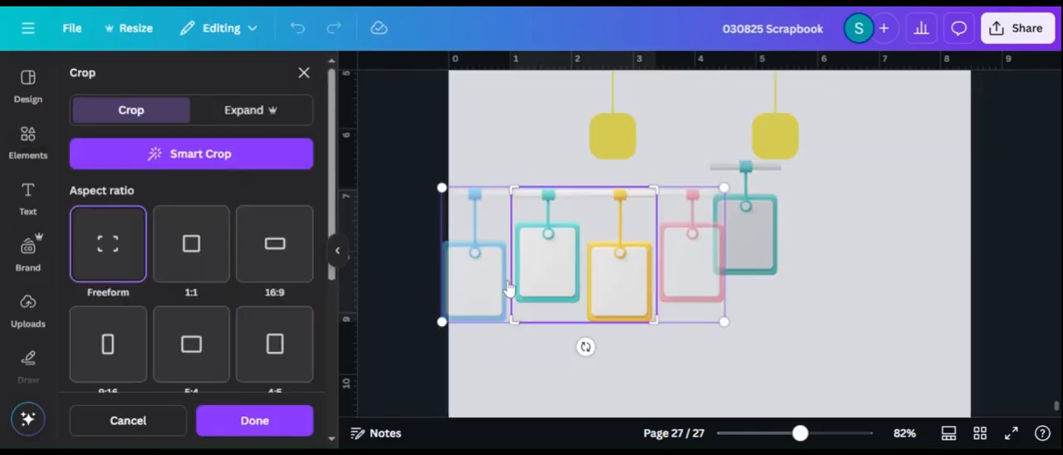
pyautogui.moveTo(508, 317); pyautogui.dragTo(583, 335)
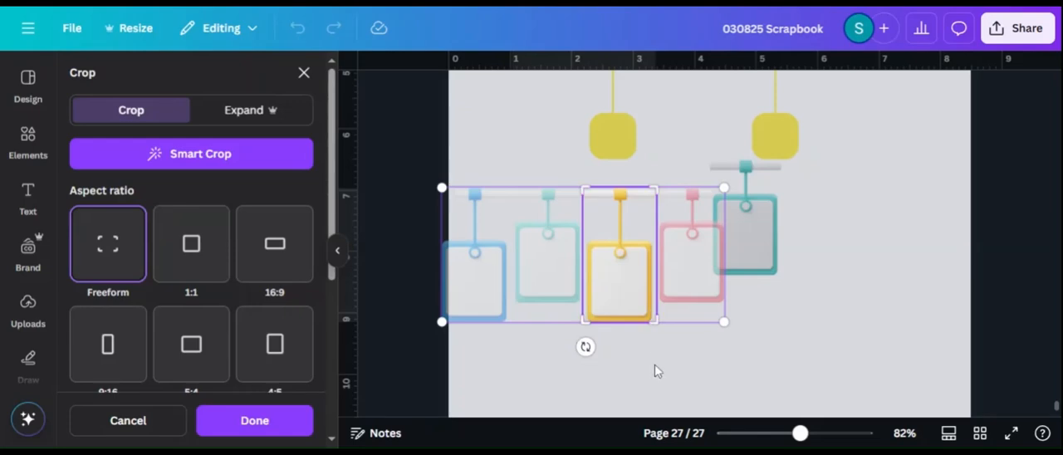
pyautogui.press('Return')
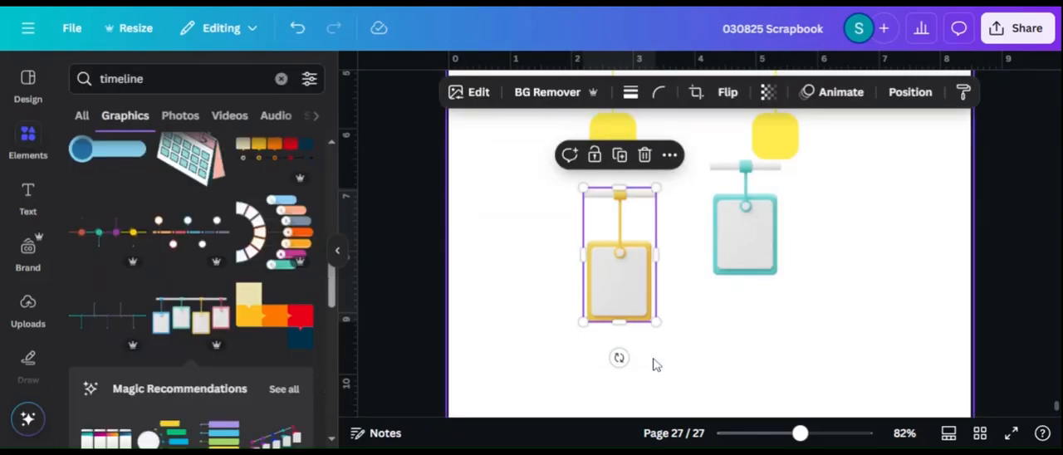
# Try the yellow card under the December 27 arrow, covering the yellow square there
pyautogui.click(905, 275)
pyautogui.moveTo(800, 433); pyautogui.dragTo(787, 432)
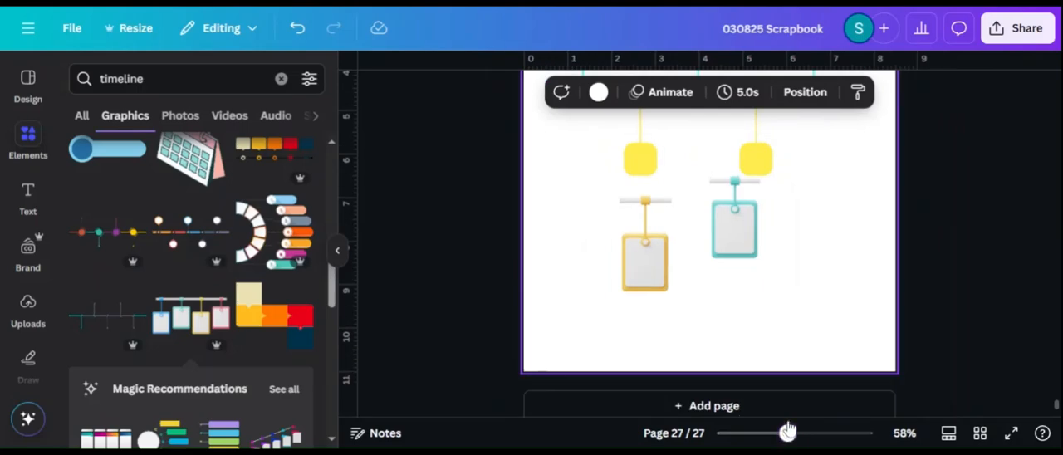
pyautogui.scroll(3, 941, 313)
pyautogui.click(650, 333)
pyautogui.moveTo(650, 333); pyautogui.dragTo(642, 246)
pyautogui.click(612, 337)
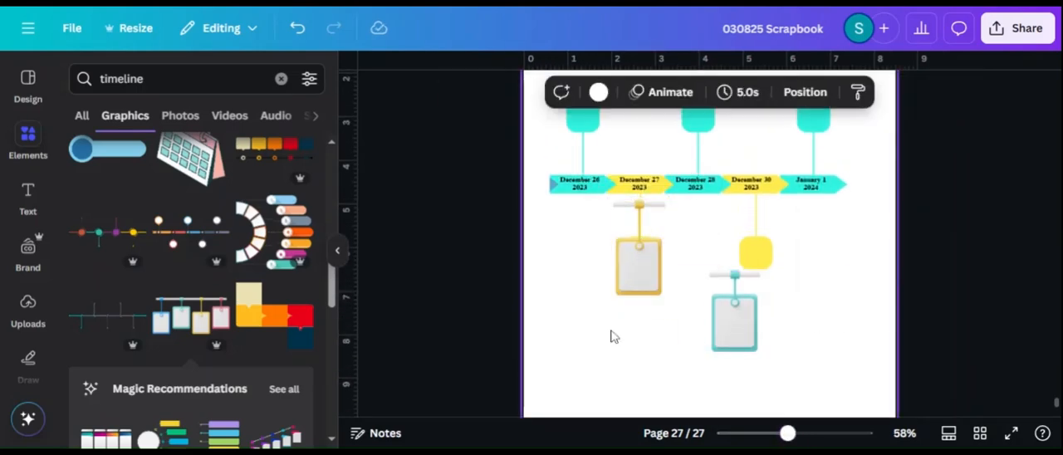
# Move the yellow card clear of the timeline and crop off the gray bar above its connector
pyautogui.moveTo(652, 286); pyautogui.dragTo(614, 345)
pyautogui.moveTo(781, 431); pyautogui.dragTo(791, 433)
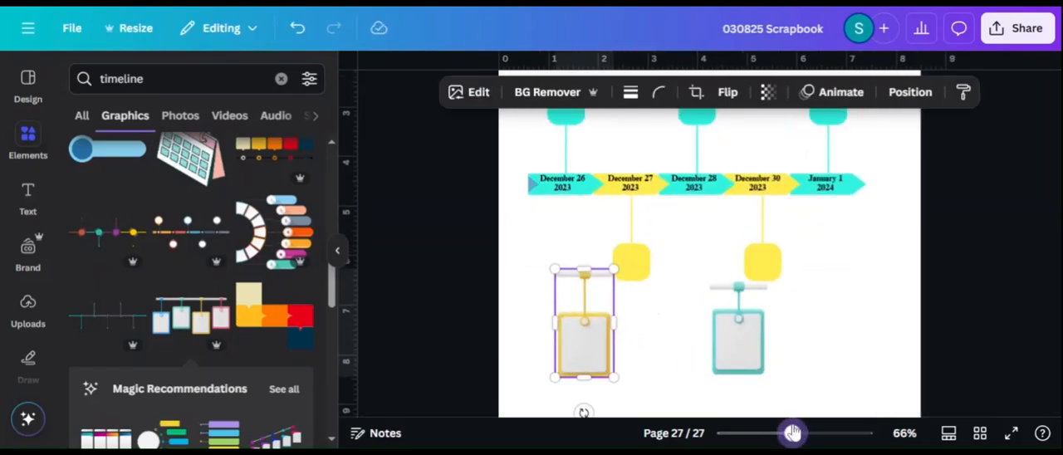
pyautogui.click(696, 92)
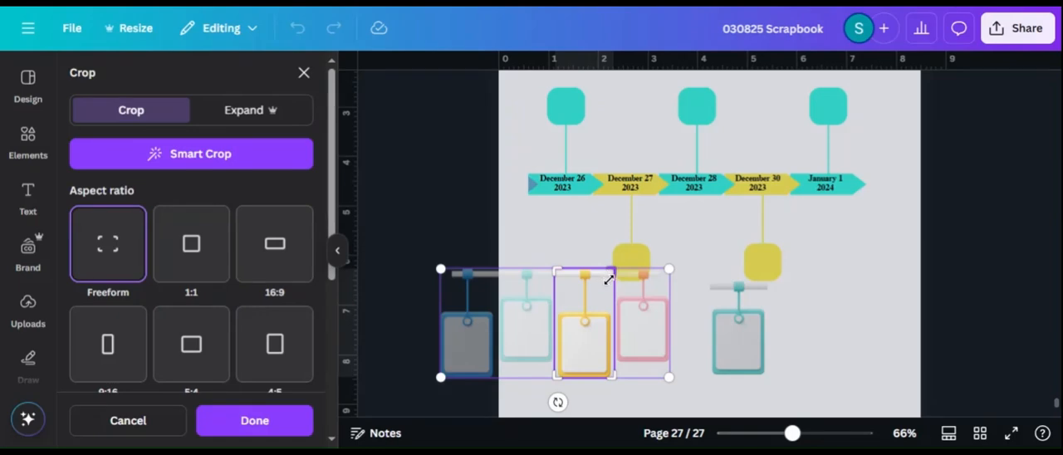
pyautogui.moveTo(609, 279); pyautogui.dragTo(613, 280)
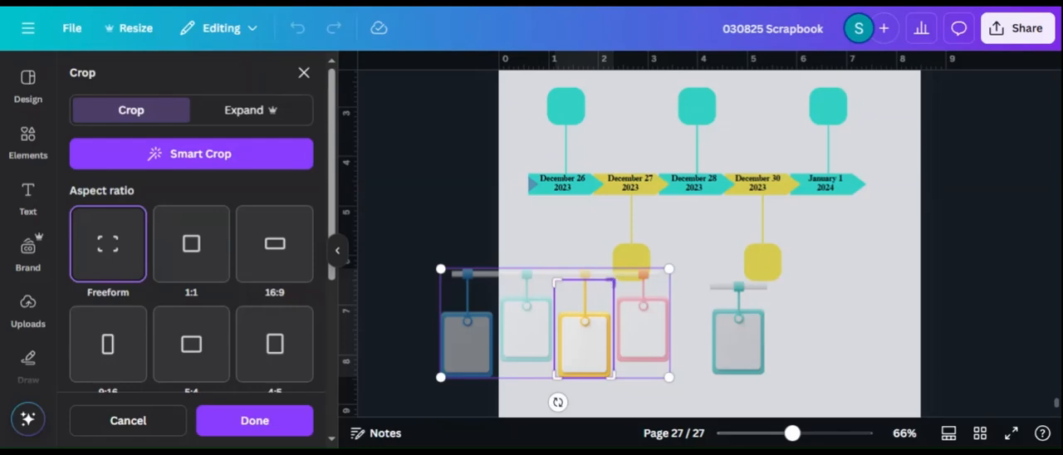
pyautogui.moveTo(609, 282); pyautogui.dragTo(613, 278)
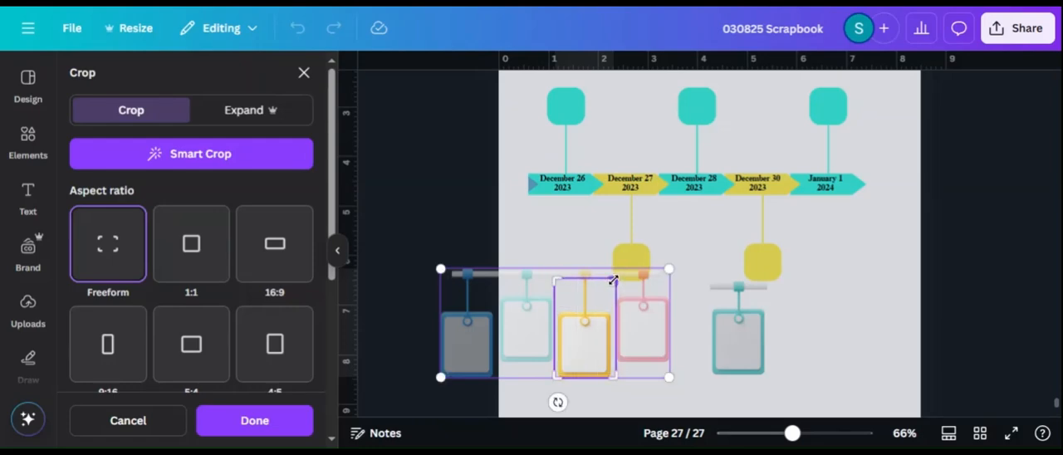
pyautogui.click(801, 297)
# Place the yellow card under the December 27 arrow, aligned with the connector line and covering the yellow square
pyautogui.moveTo(590, 338); pyautogui.dragTo(636, 260)
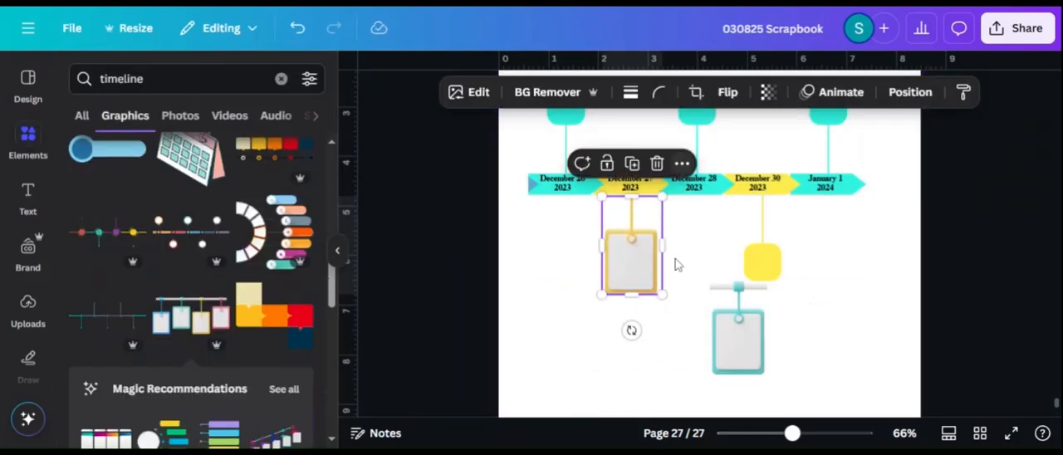
pyautogui.click(677, 264)
pyautogui.click(656, 367)
pyautogui.moveTo(792, 434); pyautogui.dragTo(865, 433)
pyautogui.click(802, 434)
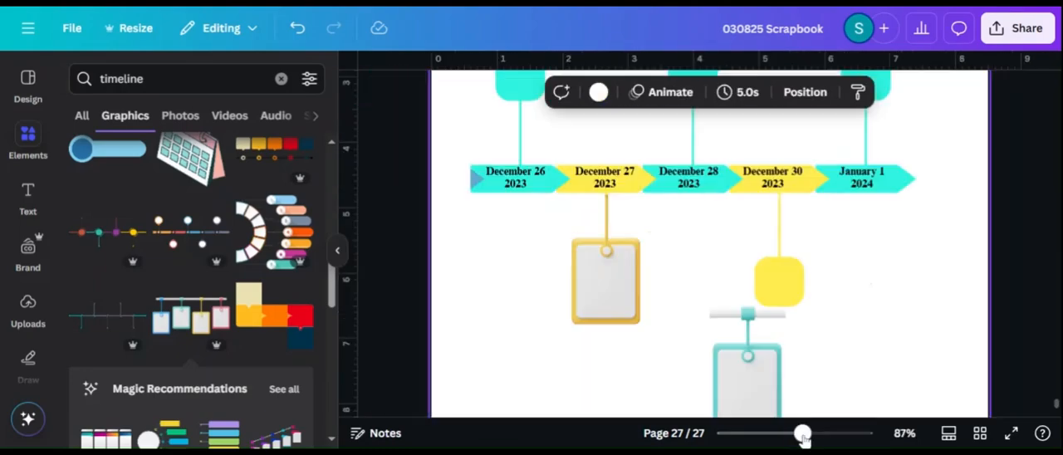
pyautogui.moveTo(608, 301); pyautogui.dragTo(610, 309)
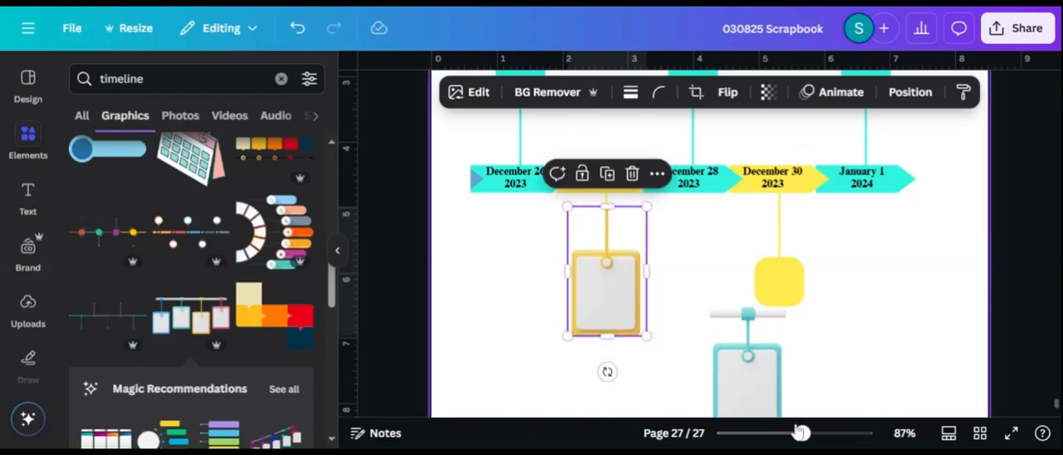
pyautogui.moveTo(802, 433); pyautogui.dragTo(809, 434)
pyautogui.click(671, 287)
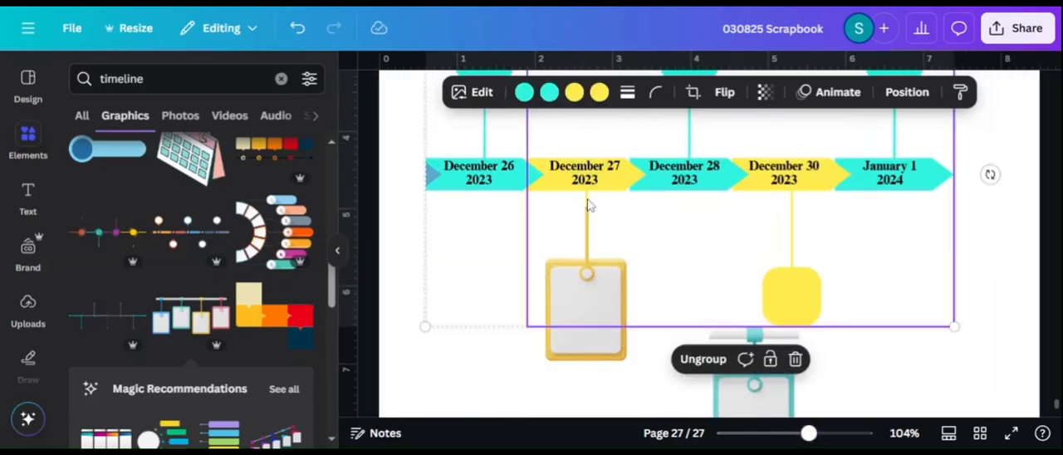
pyautogui.moveTo(587, 268); pyautogui.dragTo(586, 246)
pyautogui.hotkey('ctrl', 'z')
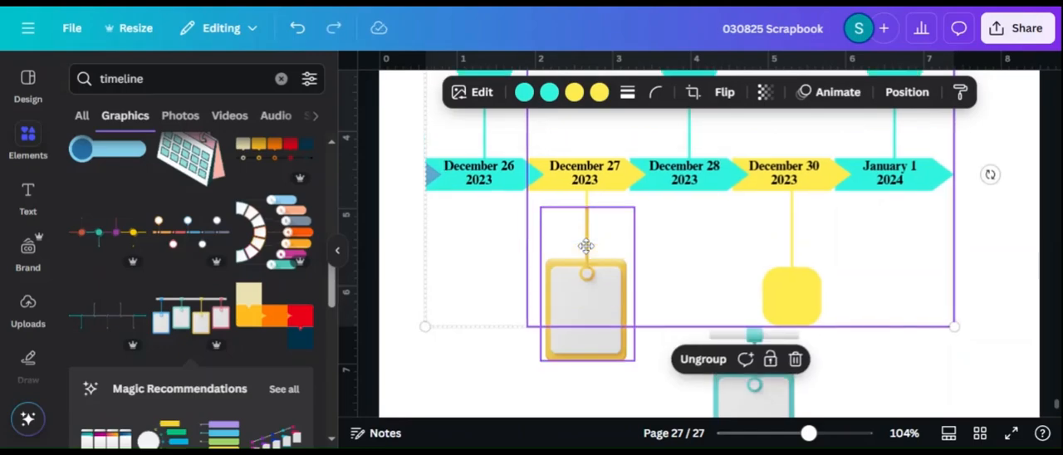
# Crop the yellow card from above to just over its frame, removing most of its own connector
pyautogui.click(587, 277)
pyautogui.click(697, 94)
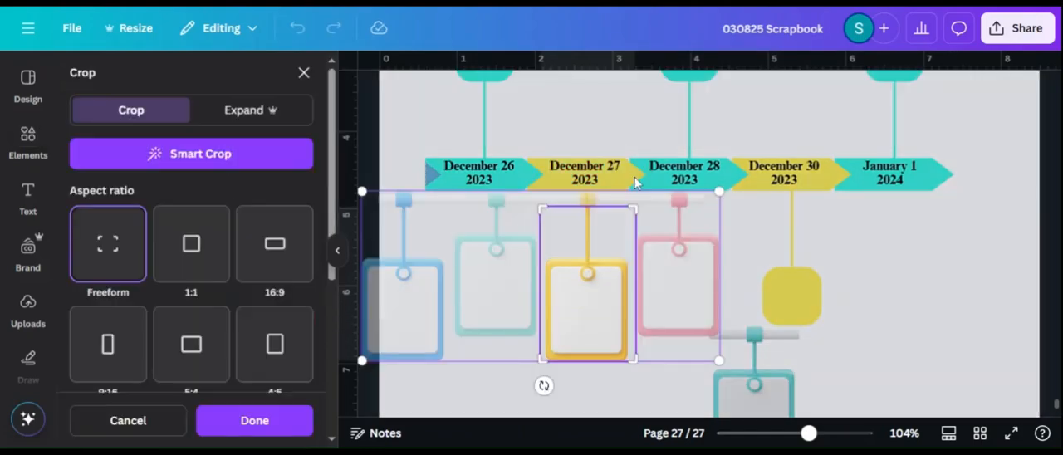
pyautogui.moveTo(631, 205); pyautogui.dragTo(632, 257)
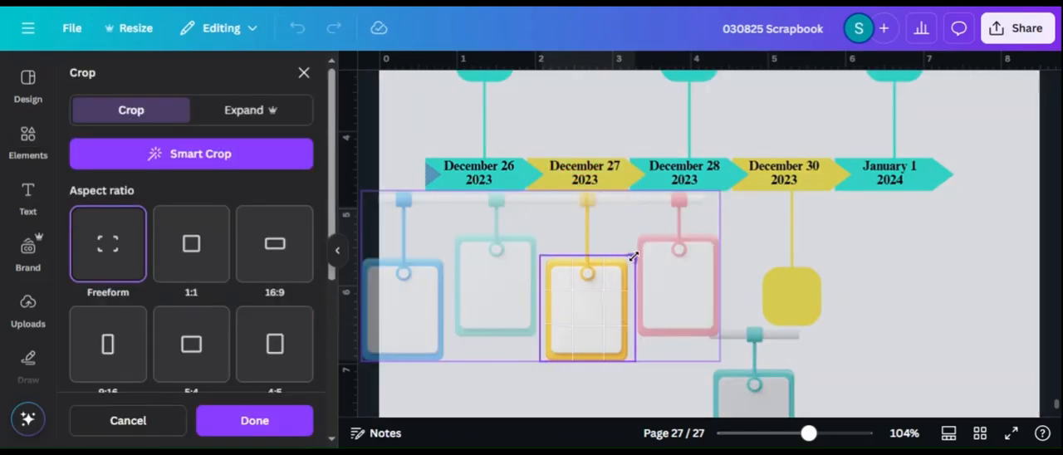
pyautogui.click(875, 269)
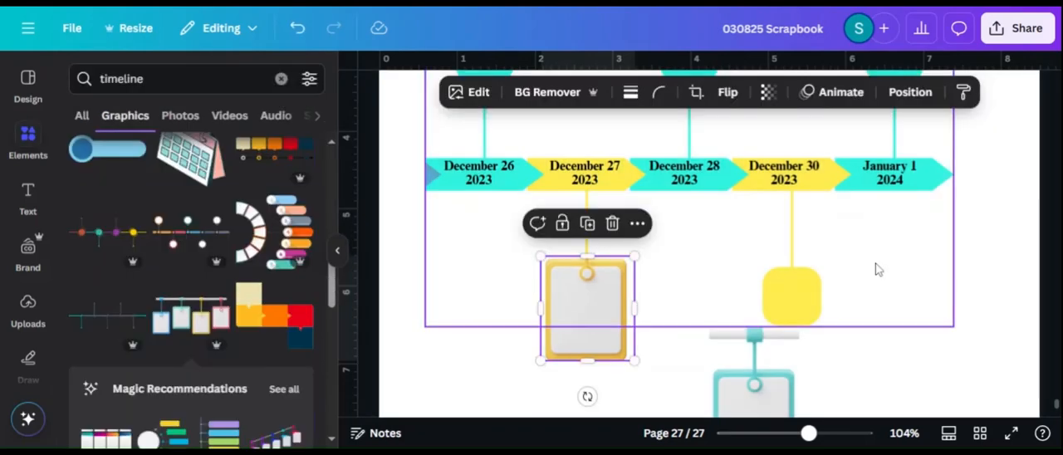
# Rotate the teal card 180 degrees so its connector points straight down
pyautogui.click(664, 425)
pyautogui.moveTo(808, 433); pyautogui.dragTo(787, 433)
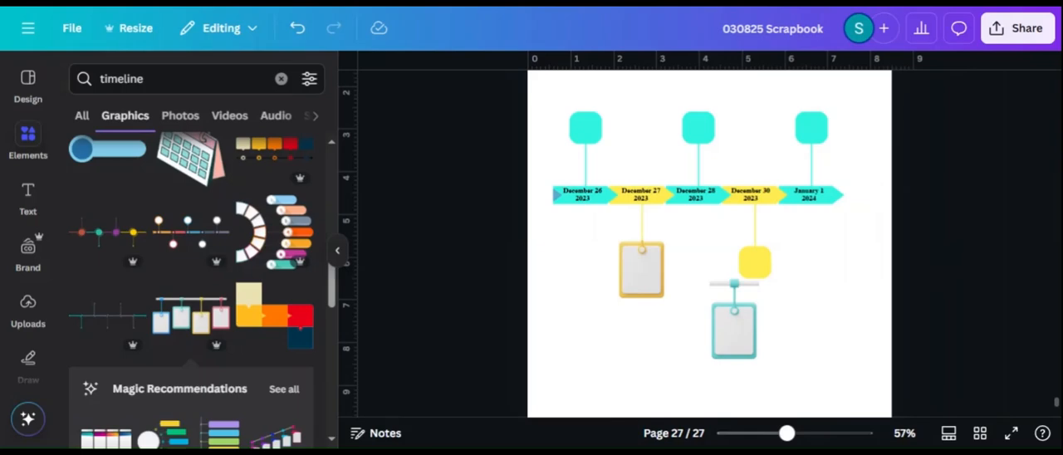
pyautogui.click(743, 323)
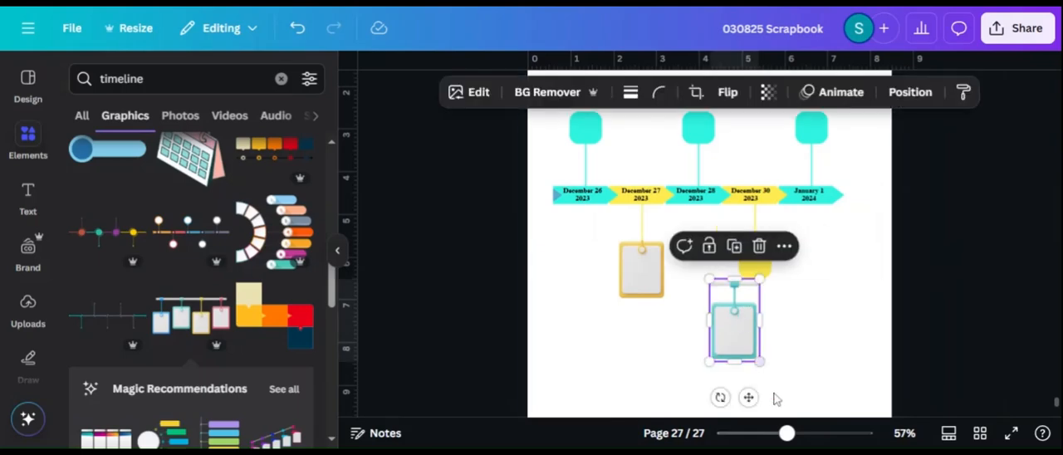
pyautogui.click(794, 407)
pyautogui.click(733, 325)
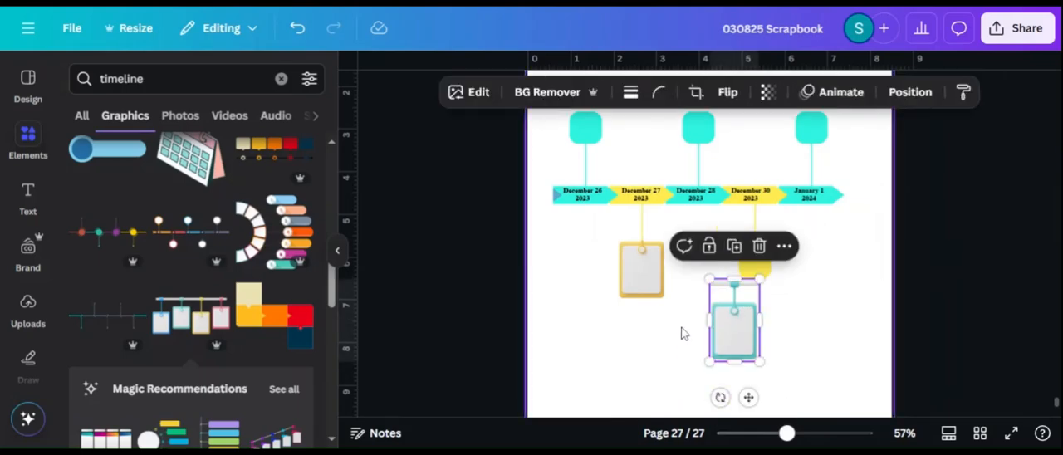
pyautogui.moveTo(719, 396); pyautogui.dragTo(751, 274)
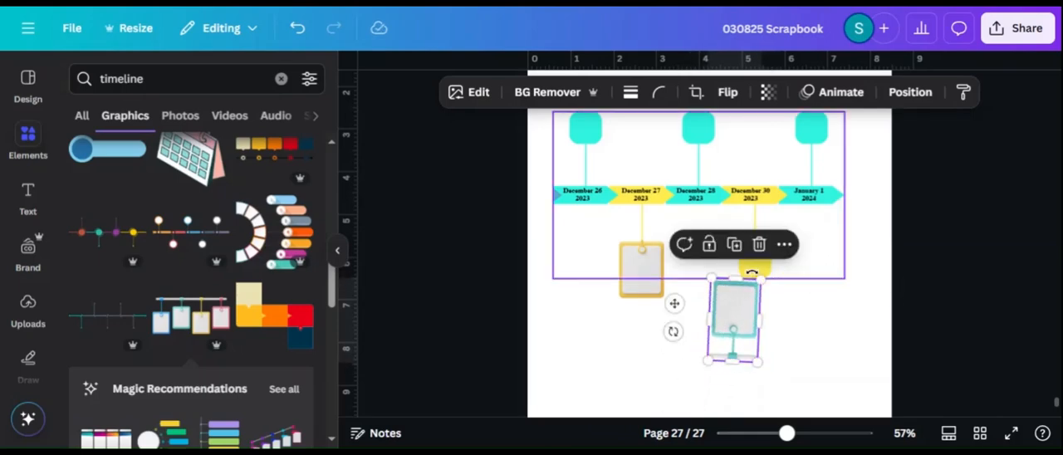
pyautogui.moveTo(675, 332); pyautogui.dragTo(664, 336)
# Place the upside-down teal card above the January 1 arrow, aligned with the connector line and covering the teal square
pyautogui.scroll(2, 797, 313)
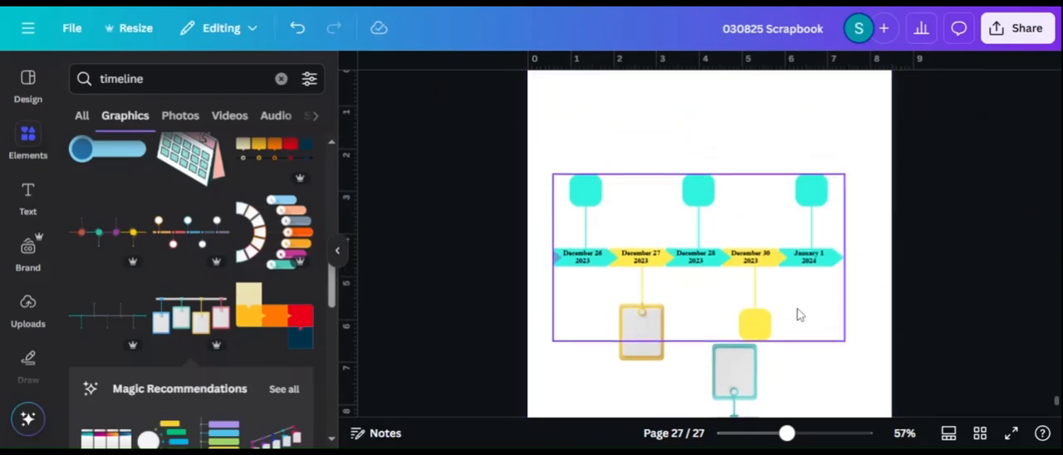
pyautogui.moveTo(734, 366); pyautogui.dragTo(809, 175)
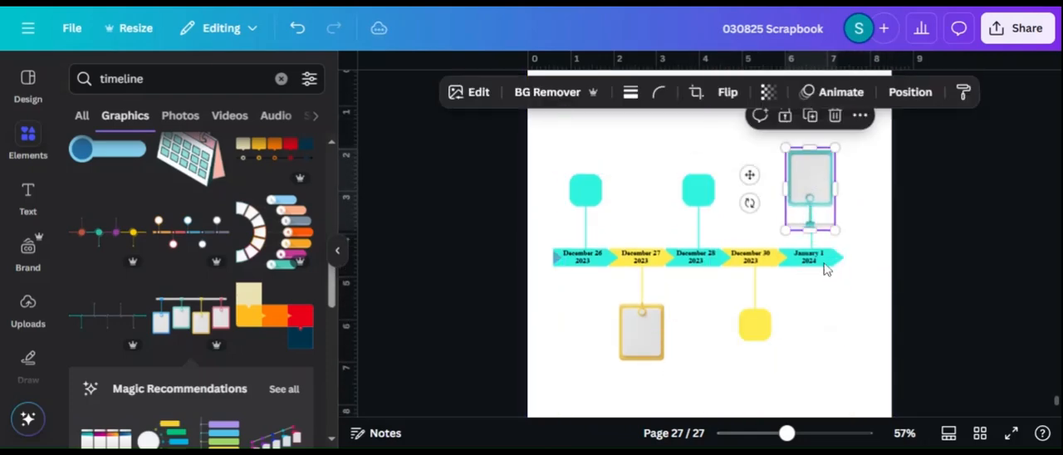
pyautogui.moveTo(786, 432); pyautogui.dragTo(803, 433)
pyautogui.click(1011, 219)
pyautogui.click(886, 214)
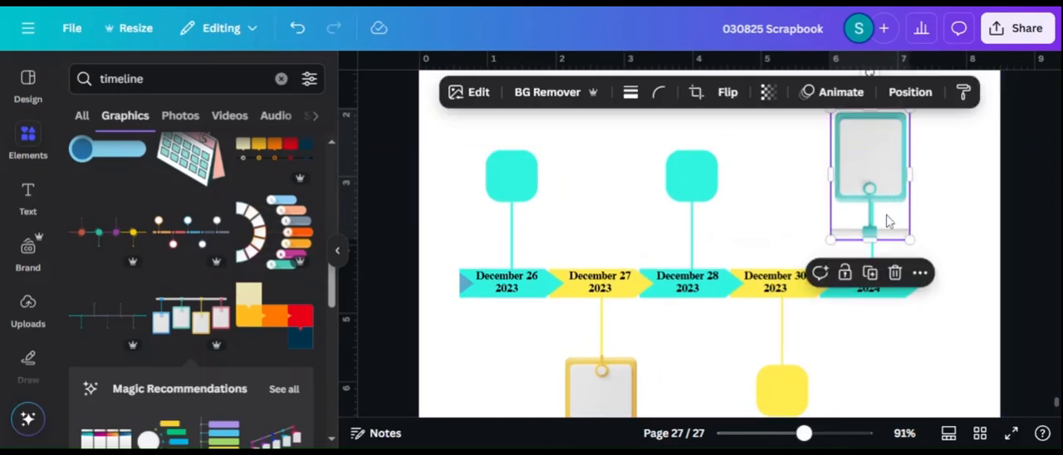
pyautogui.moveTo(886, 214); pyautogui.dragTo(887, 190)
# Crop the teal card from below to just under its frame, removing its gray bar and own connector
pyautogui.click(696, 91)
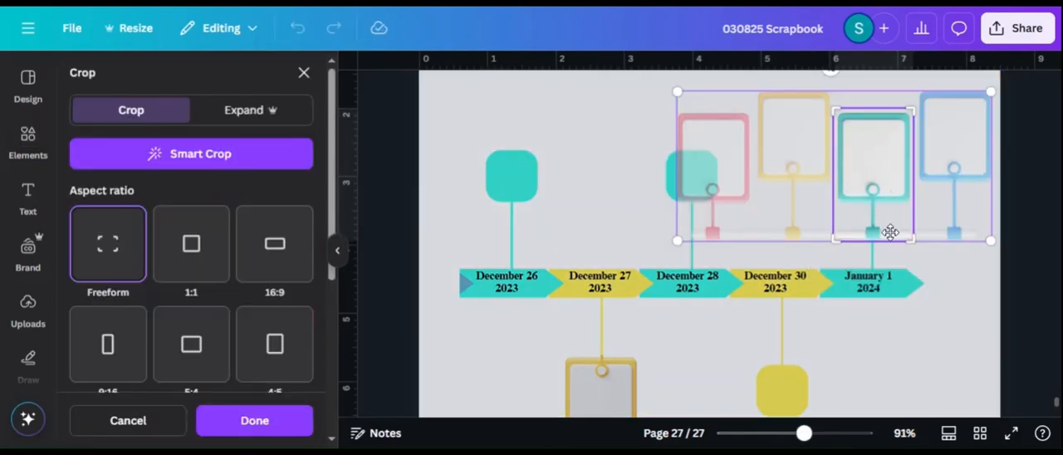
pyautogui.moveTo(911, 221); pyautogui.dragTo(919, 202)
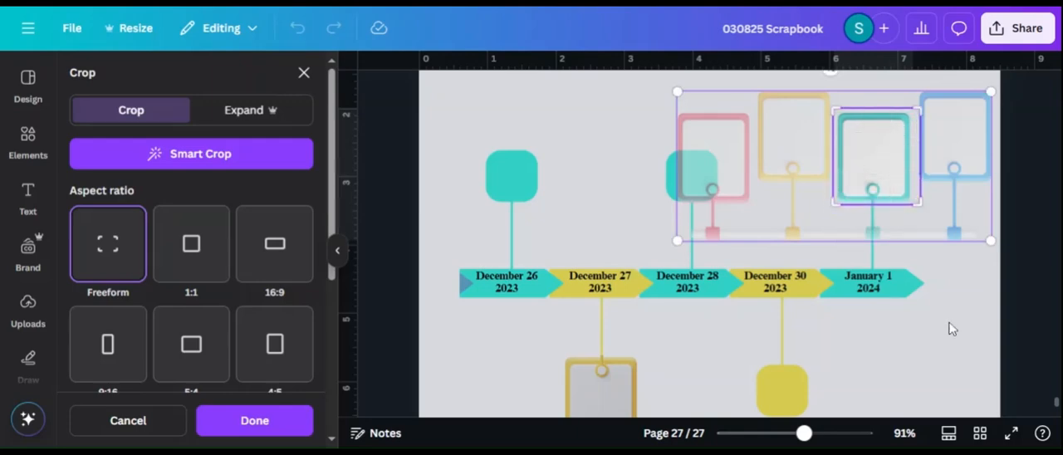
pyautogui.click(951, 329)
pyautogui.click(1023, 186)
pyautogui.moveTo(804, 433); pyautogui.dragTo(794, 435)
pyautogui.click(338, 253)
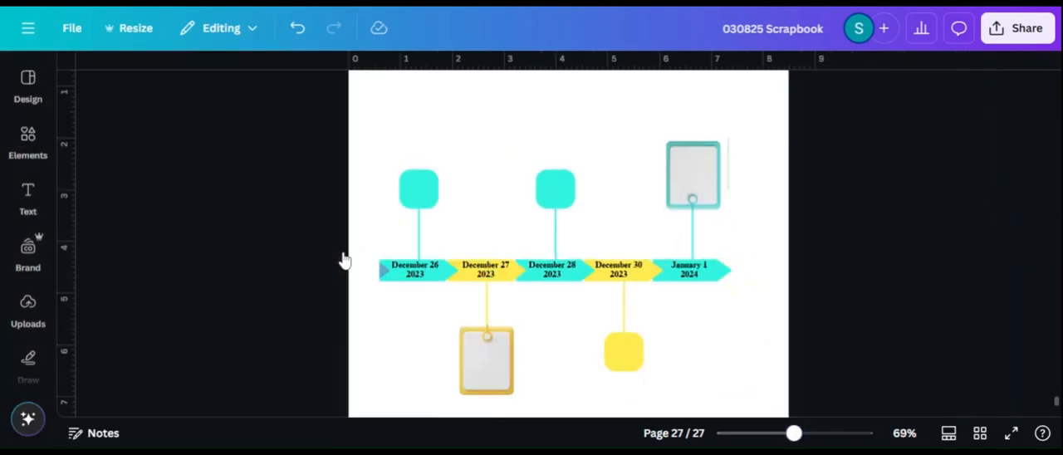
# Trim the teal card's crop slightly tighter at the lower-right corner of its frame
pyautogui.click(702, 161)
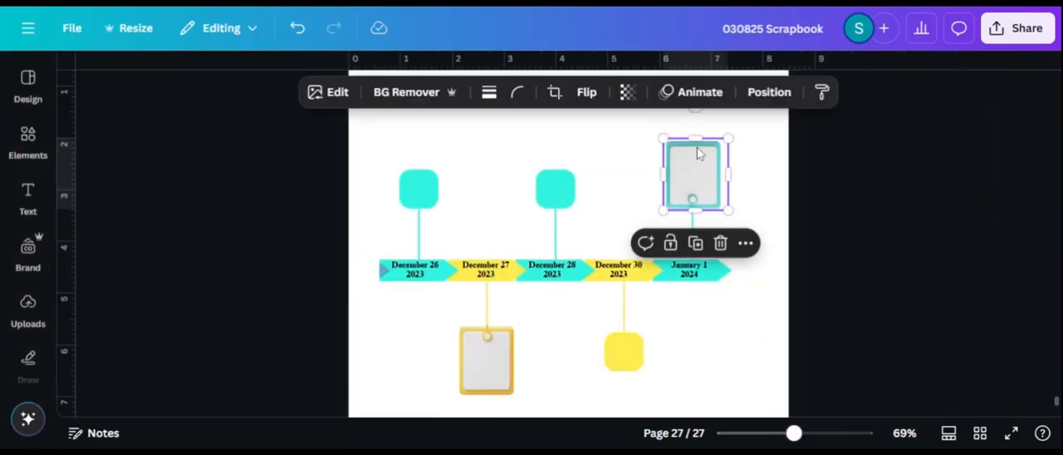
pyautogui.click(555, 93)
pyautogui.moveTo(756, 206); pyautogui.dragTo(751, 205)
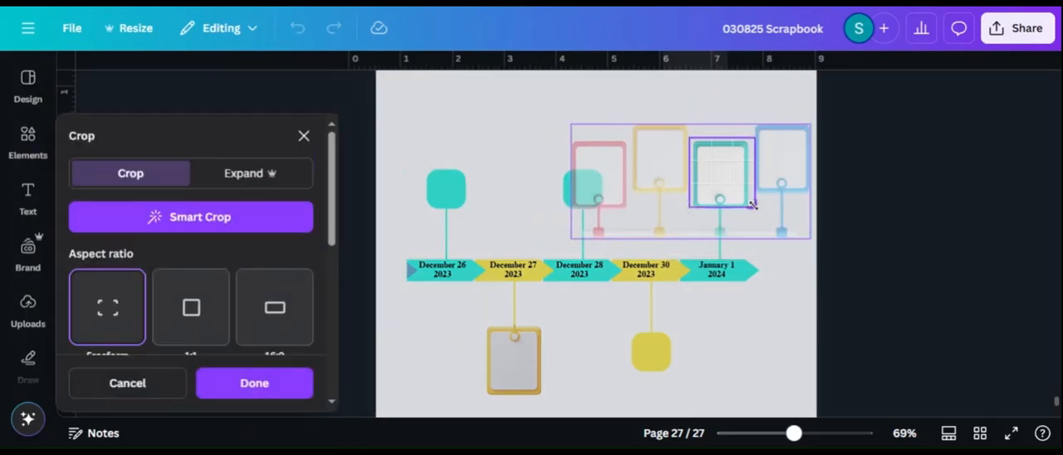
pyautogui.click(855, 193)
pyautogui.click(854, 194)
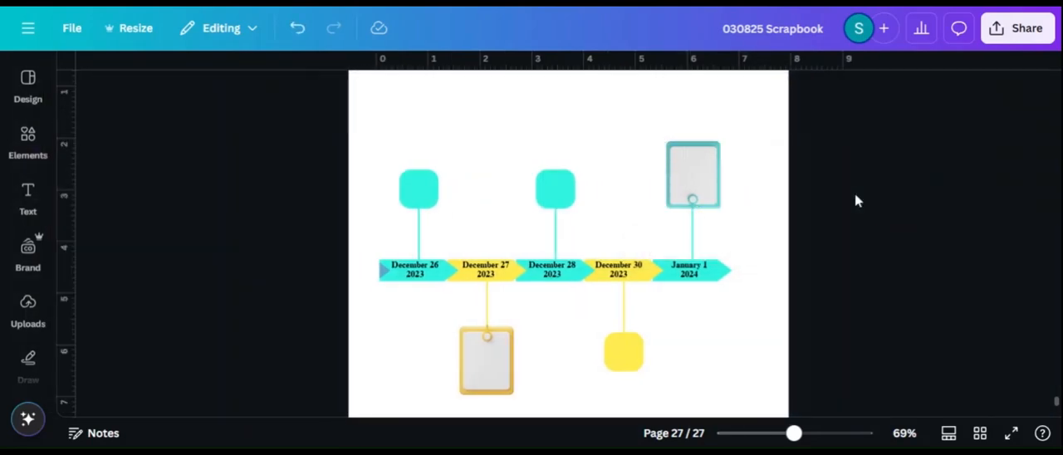
# Duplicate the teal card twice and cover the squares above the December 28 and December 26 arrows with the copies
pyautogui.moveTo(612, 156); pyautogui.dragTo(680, 154)
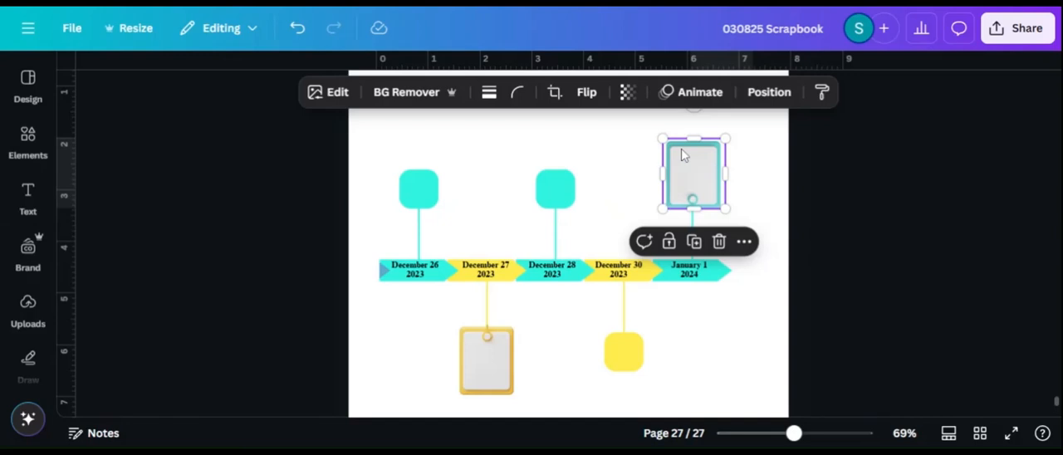
pyautogui.click(694, 240)
pyautogui.moveTo(703, 185); pyautogui.dragTo(557, 179)
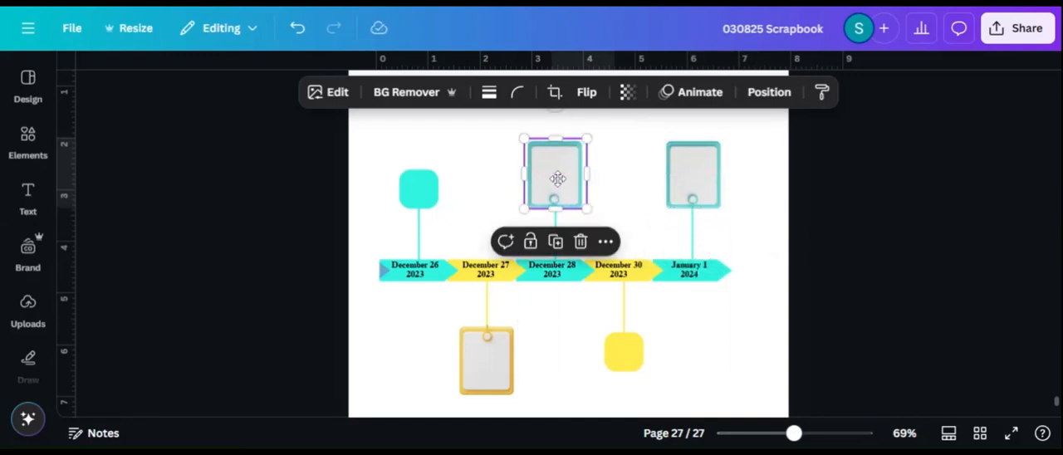
pyautogui.click(556, 240)
pyautogui.click(555, 394)
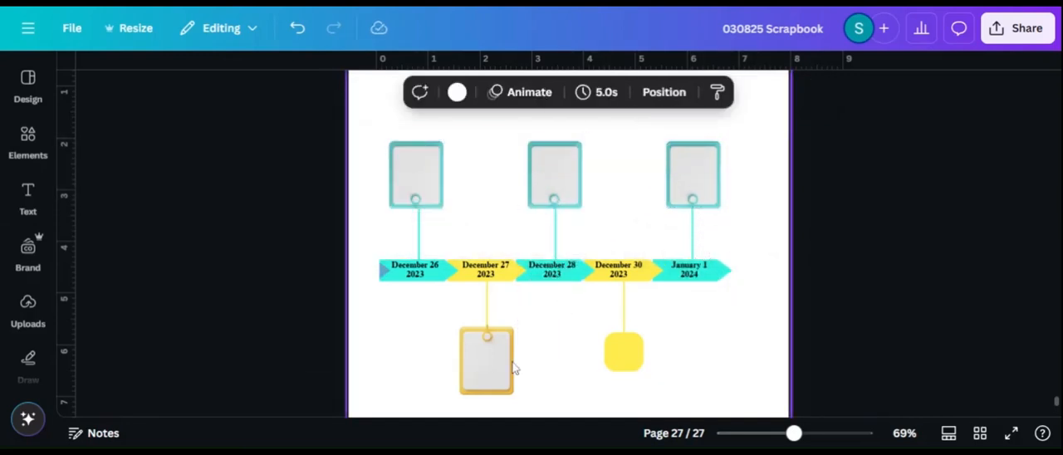
# Duplicate the yellow card and place the copy under the December 30 arrow, covering the yellow square
pyautogui.click(489, 355)
pyautogui.click(488, 292)
pyautogui.moveTo(506, 367); pyautogui.dragTo(635, 360)
pyautogui.click(870, 275)
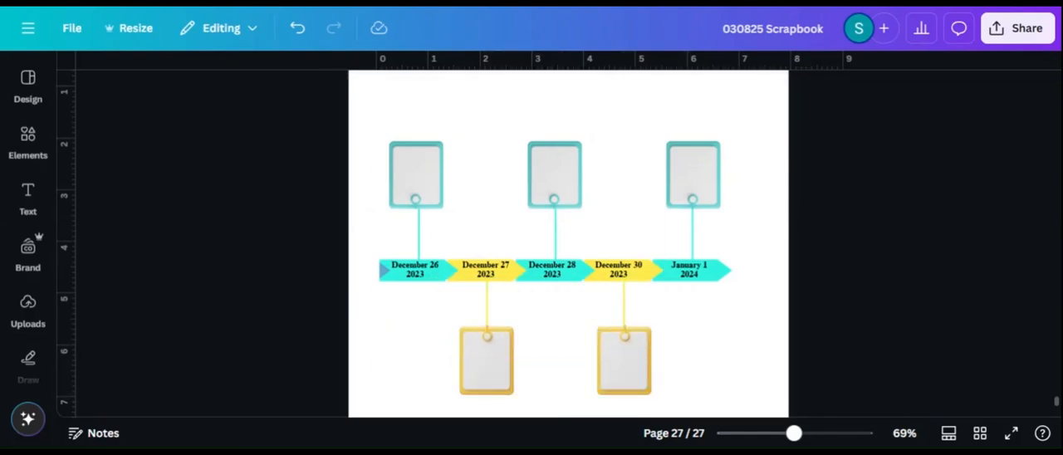
# Group the timeline together with all five card frames
pyautogui.moveTo(780, 434)
pyautogui.mouseDown()
pyautogui.moveTo(897, 428)
pyautogui.moveTo(776, 439)
pyautogui.moveTo(795, 433)
pyautogui.mouseUp()
pyautogui.click(401, 143)
pyautogui.moveTo(401, 142); pyautogui.dragTo(755, 390)
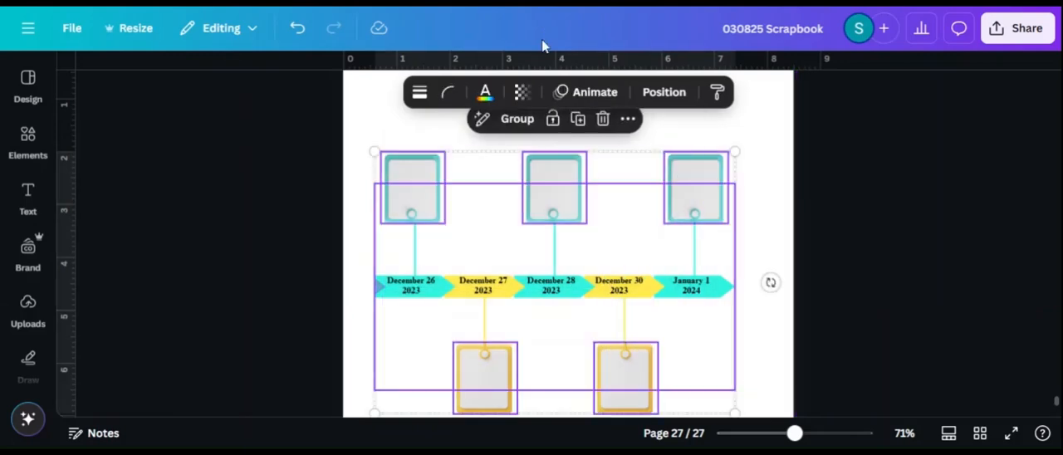
pyautogui.click(577, 119)
pyautogui.click(751, 217)
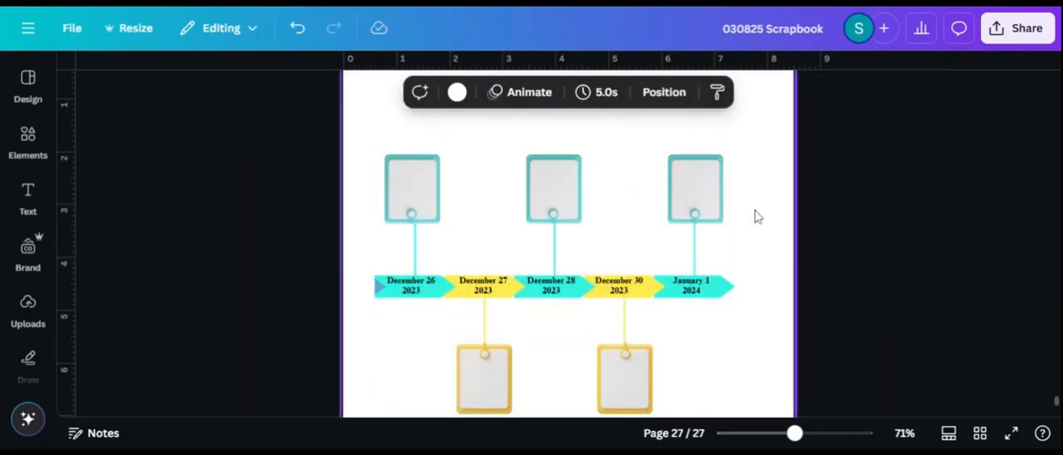
pyautogui.click(619, 195)
pyautogui.click(800, 190)
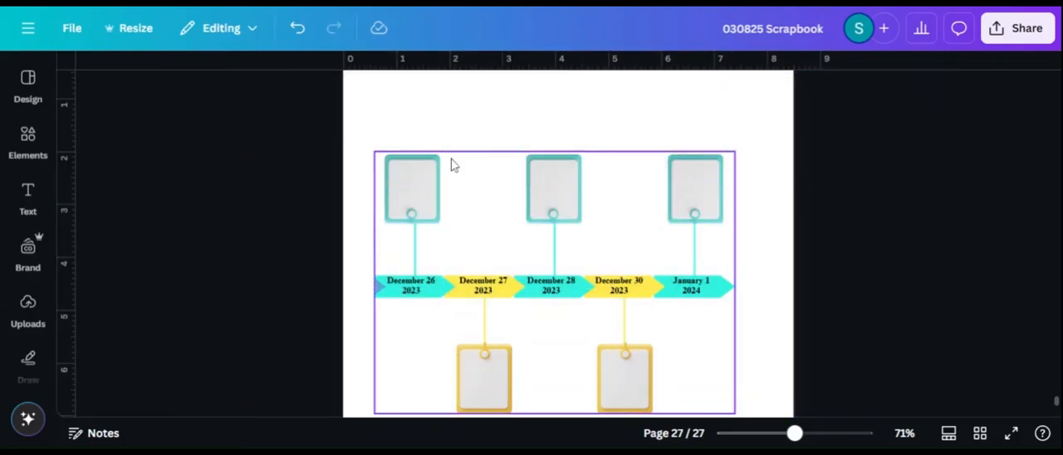
# Add a text box and place it over the upper part of the December 26 card
pyautogui.click(29, 199)
pyautogui.click(158, 133)
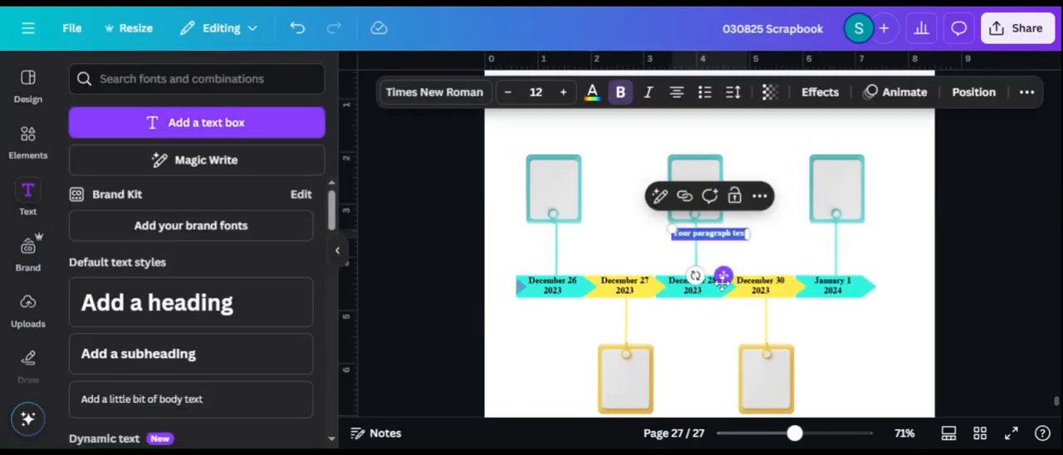
pyautogui.moveTo(667, 256); pyautogui.dragTo(530, 157)
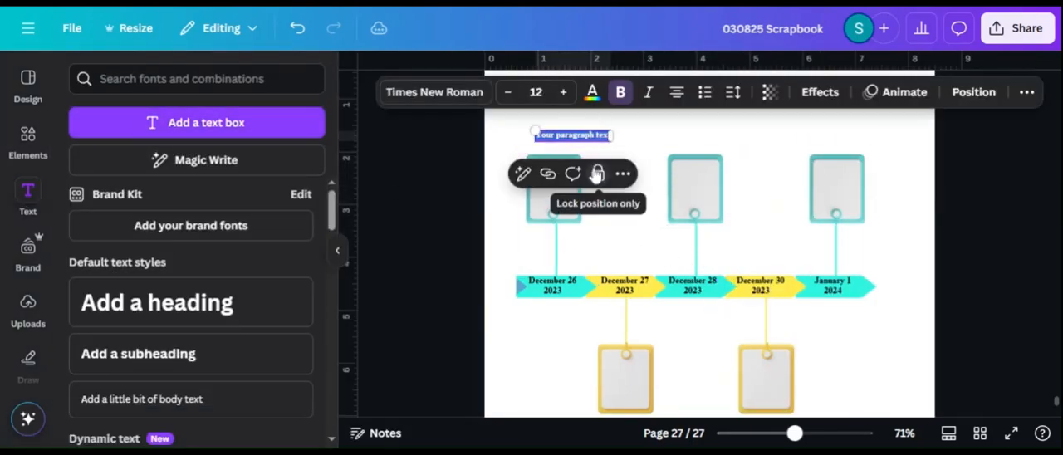
pyautogui.click(651, 157)
pyautogui.click(604, 134)
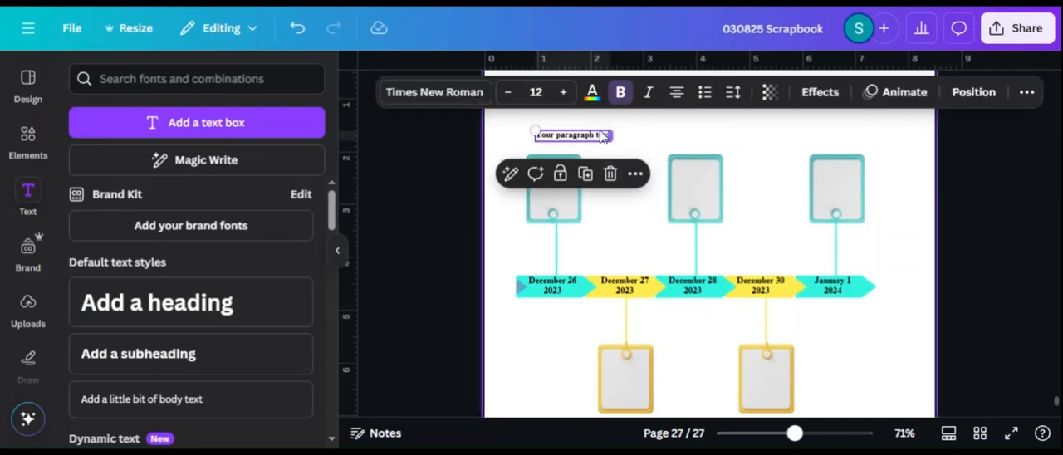
pyautogui.moveTo(603, 134); pyautogui.dragTo(597, 171)
# Shift the placeholder text box slightly right and down on the December 26 card
pyautogui.click(778, 437)
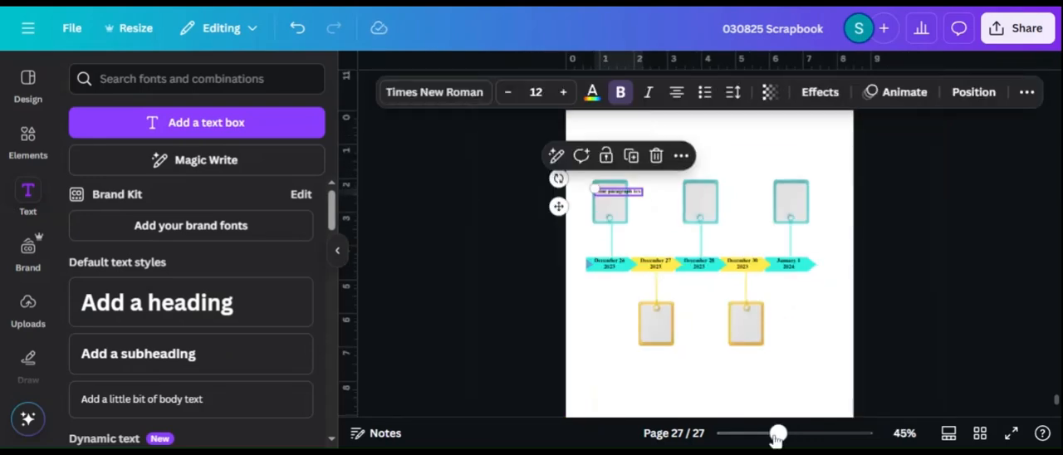
pyautogui.click(872, 247)
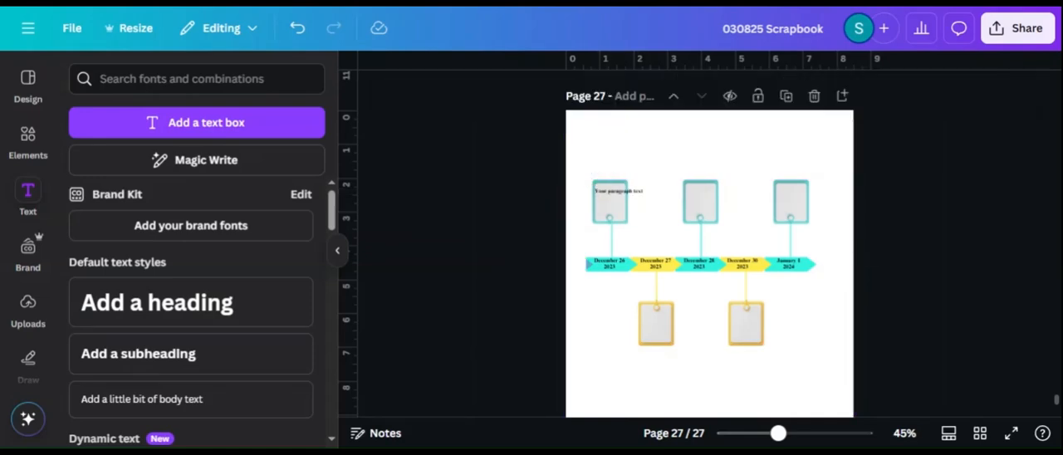
pyautogui.click(635, 192)
pyautogui.moveTo(778, 432); pyautogui.dragTo(797, 436)
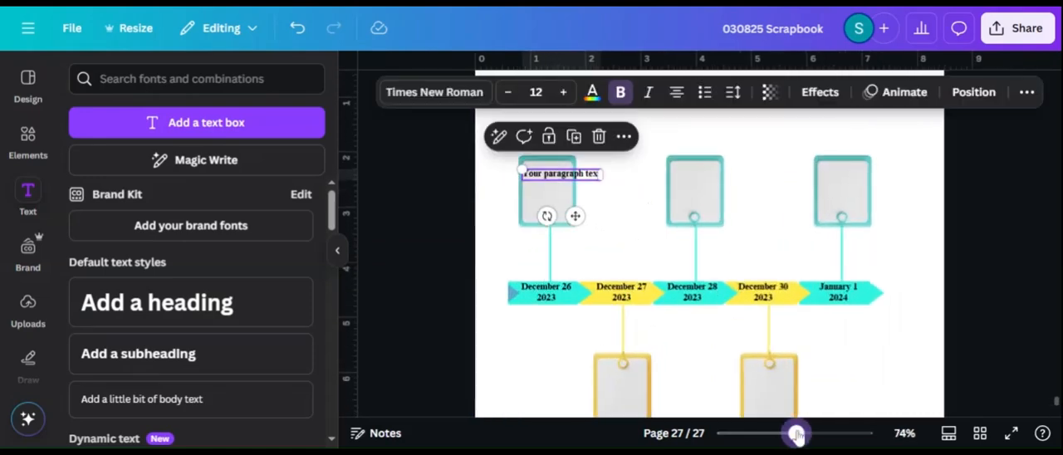
pyautogui.click(1011, 269)
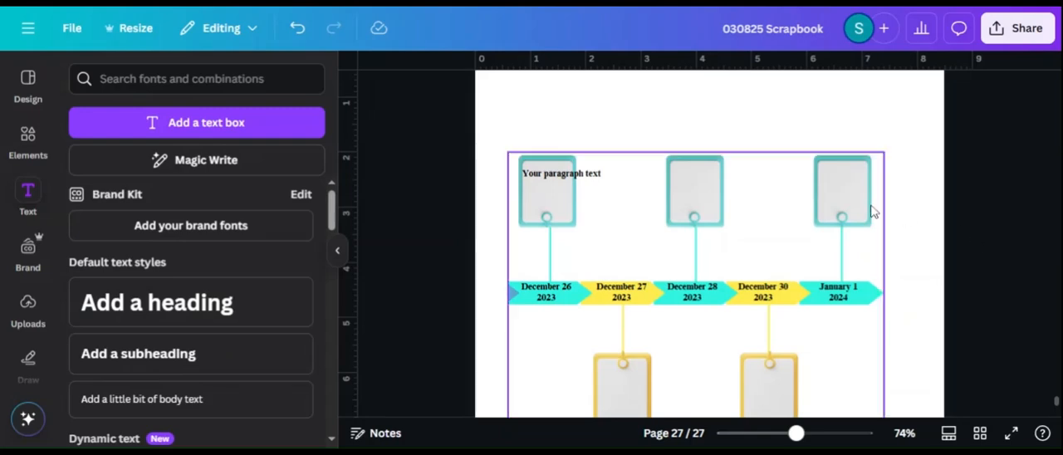
pyautogui.click(583, 179)
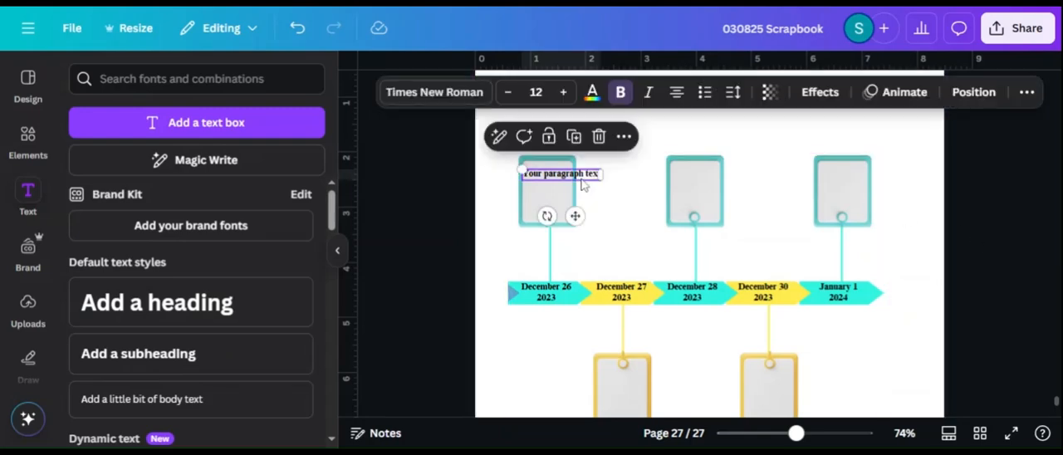
pyautogui.click(978, 212)
pyautogui.moveTo(589, 176); pyautogui.dragTo(595, 178)
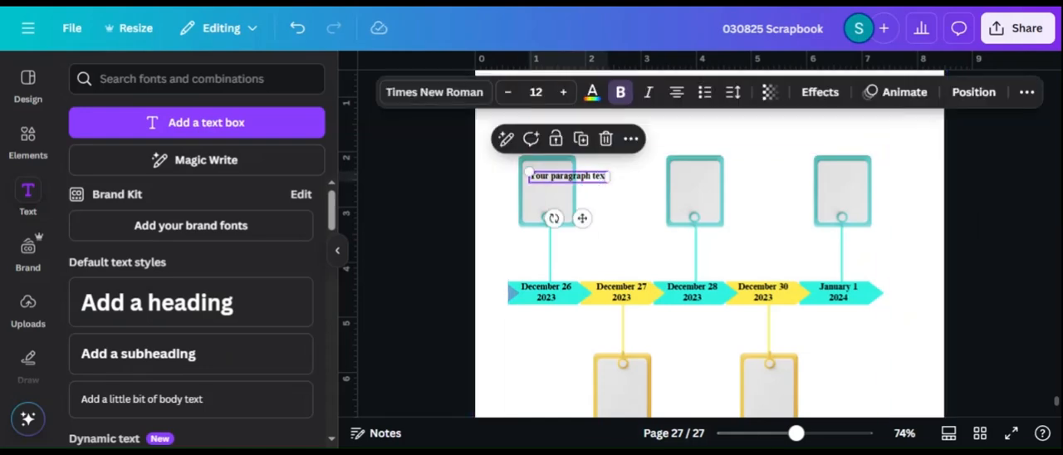
pyautogui.moveTo(797, 436); pyautogui.dragTo(808, 436)
pyautogui.click(333, 270)
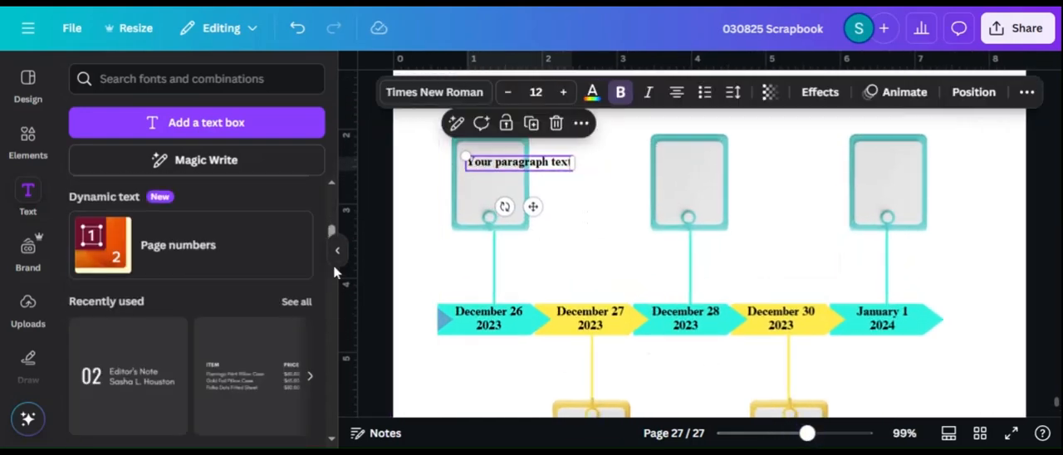